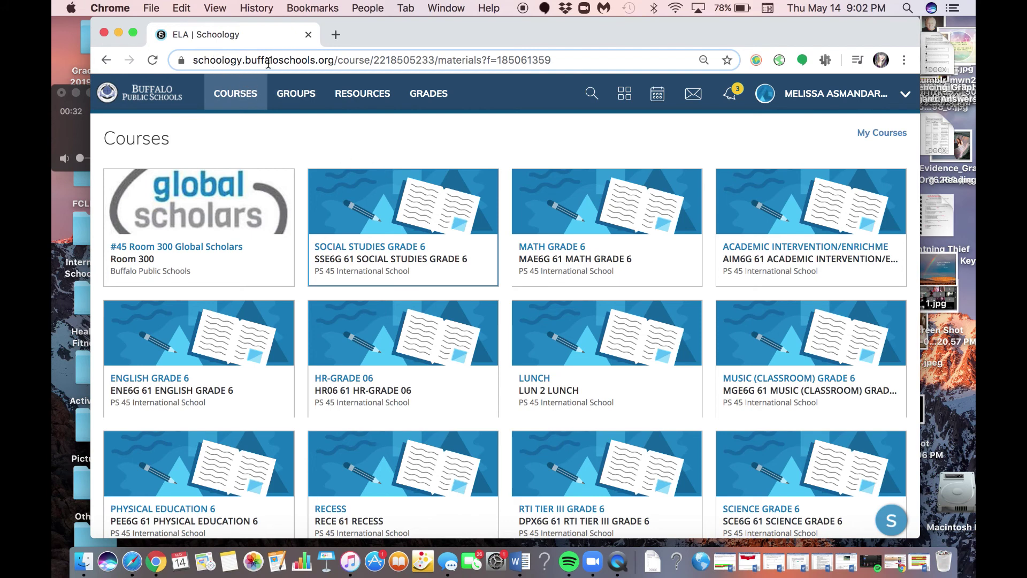
# - Show the Courses page listing the enrolled Grade 6 course cards
pyautogui.click(235, 100)
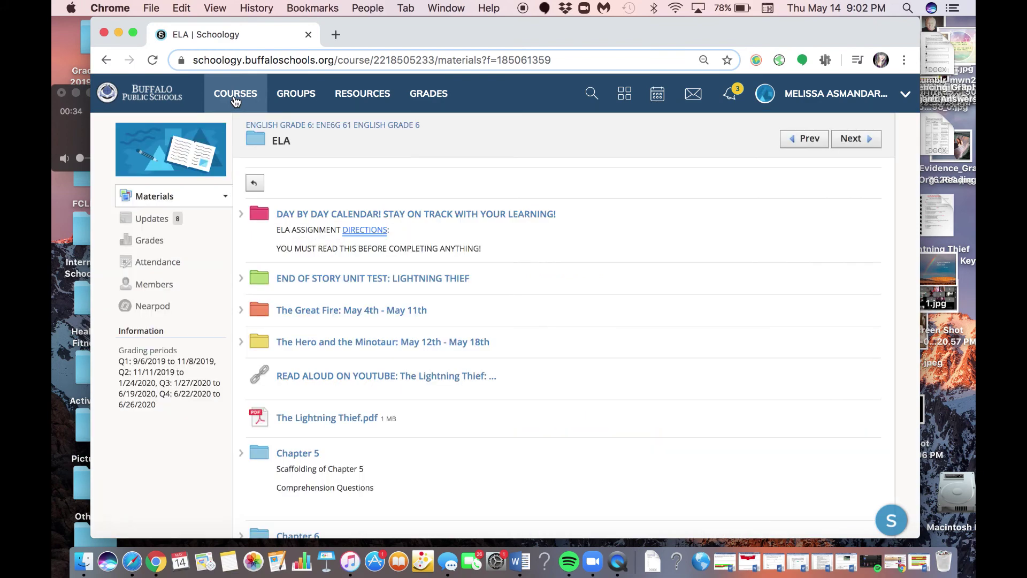
pyautogui.click(236, 100)
pyautogui.scroll(-1, 451, 178)
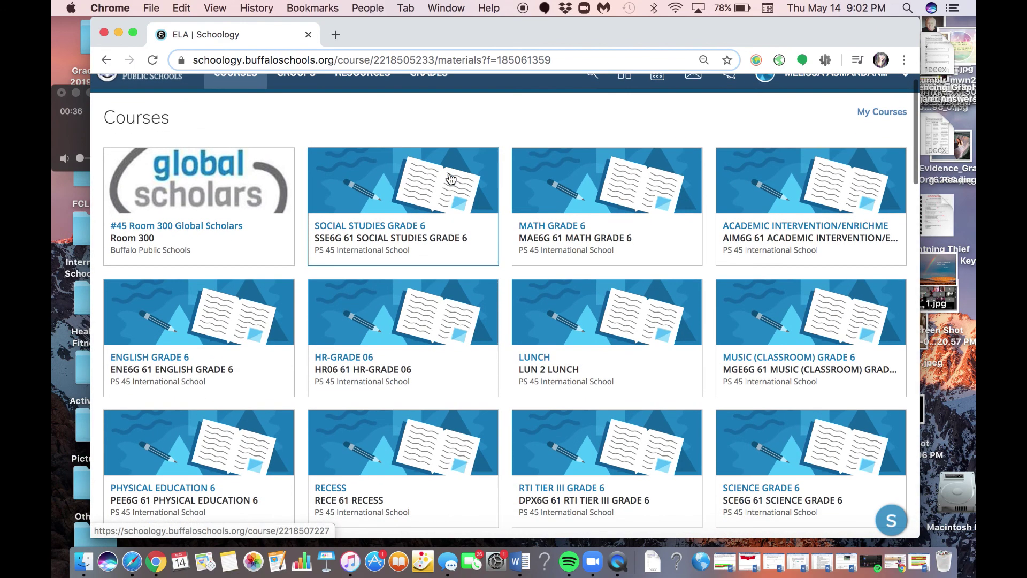
# - Open English Grade 6 and its folder 'The Hero and the Minotaur: May 12th - May 18th'
pyautogui.click(193, 343)
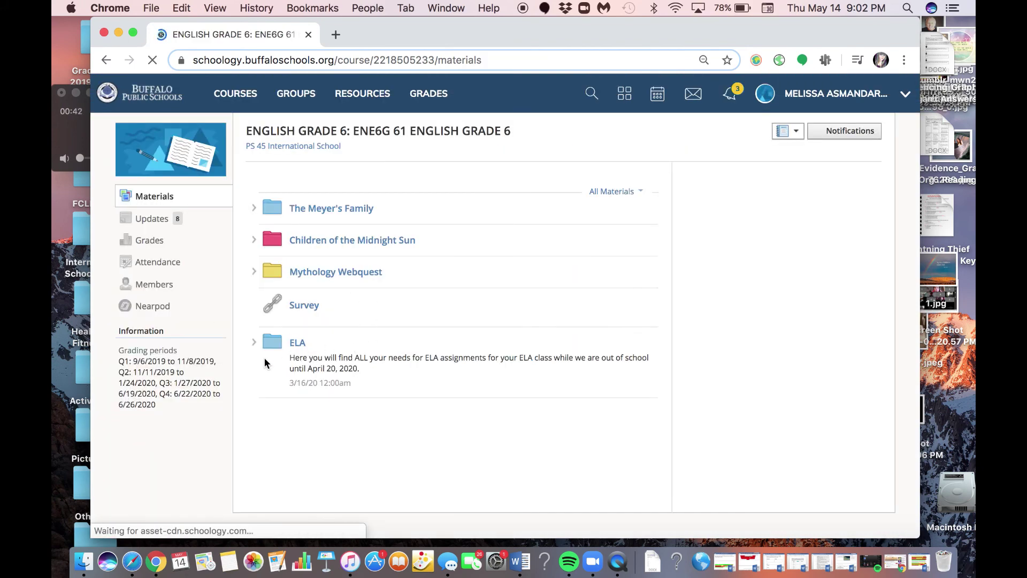
pyautogui.click(297, 345)
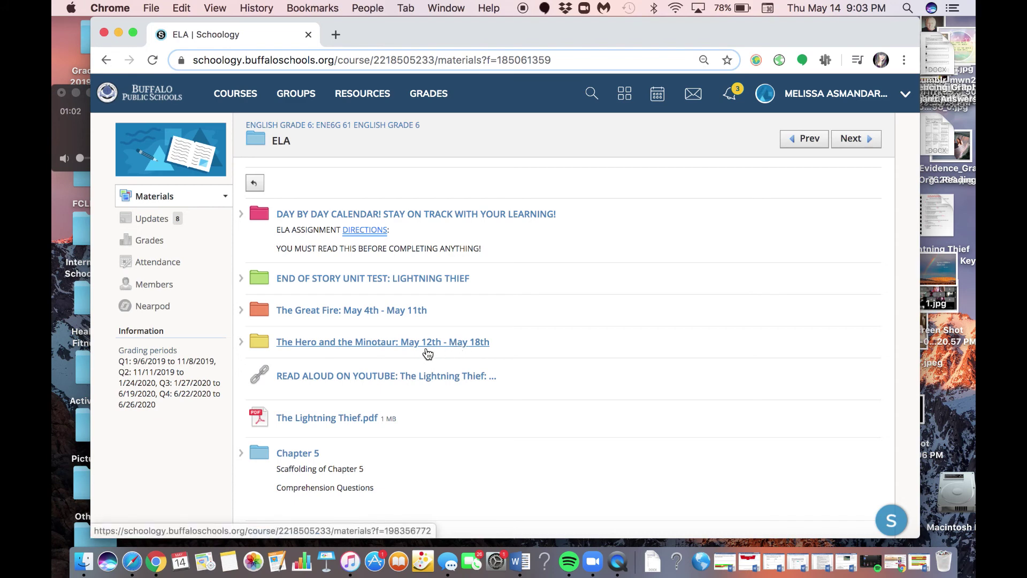
pyautogui.click(363, 349)
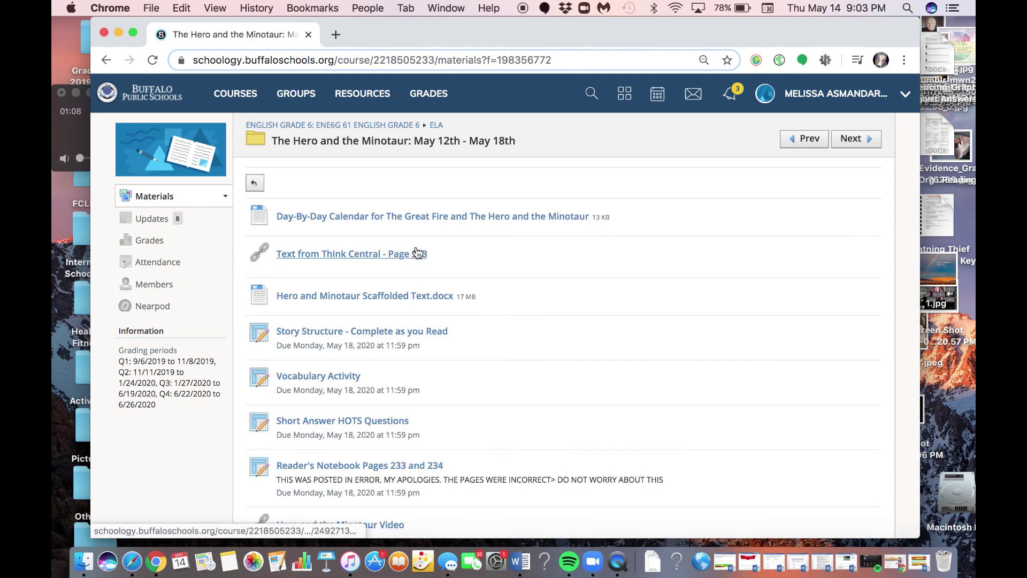
# - Open the Vocabulary Activity assignment and download Hero and the Minotaur Vocabulary.docx
pyautogui.scroll(-3, 386, 252)
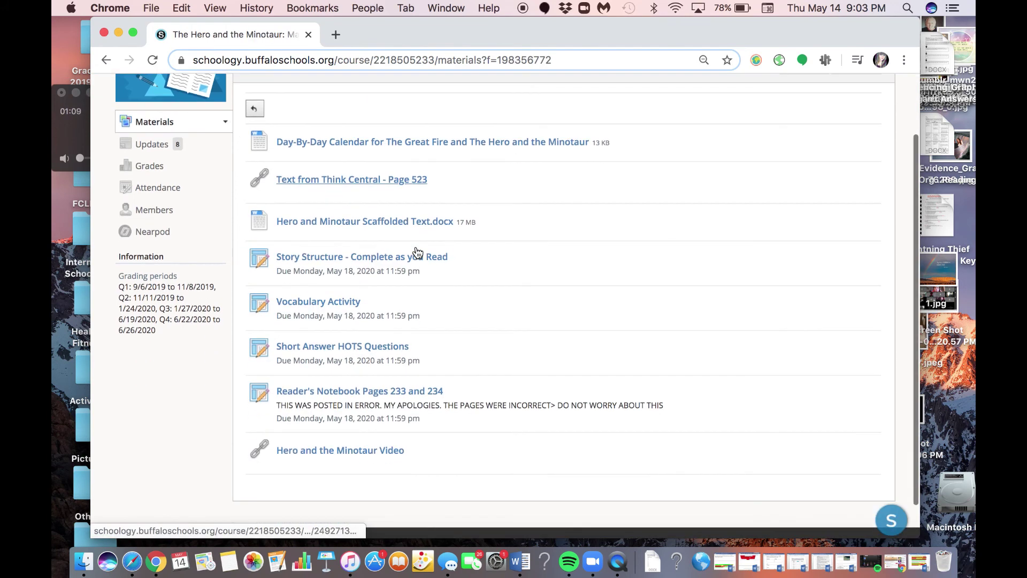
pyautogui.click(300, 304)
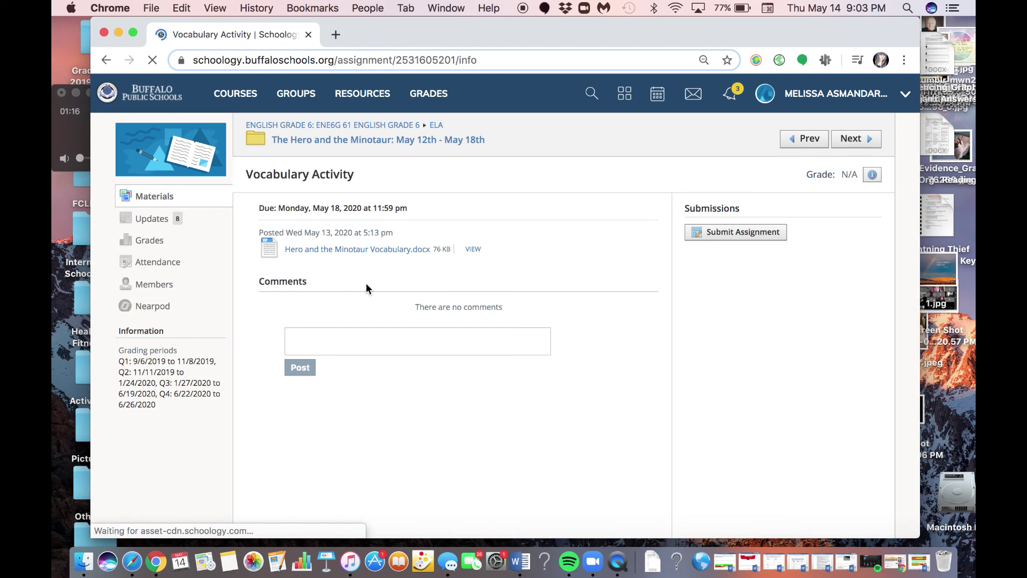
pyautogui.click(350, 249)
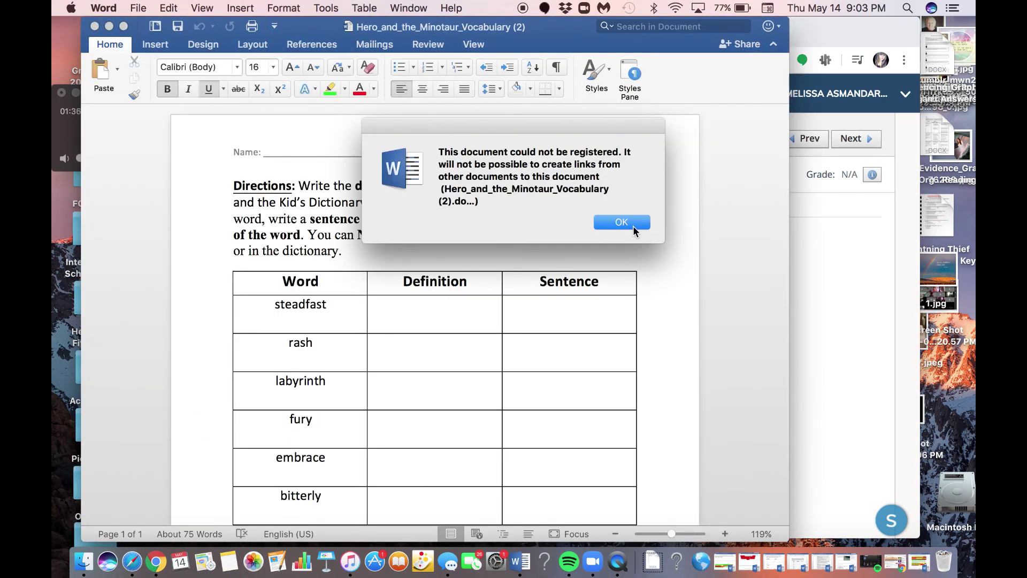
# - Dismiss Word's 'document could not be registered' alert on the opened worksheet
pyautogui.click(632, 224)
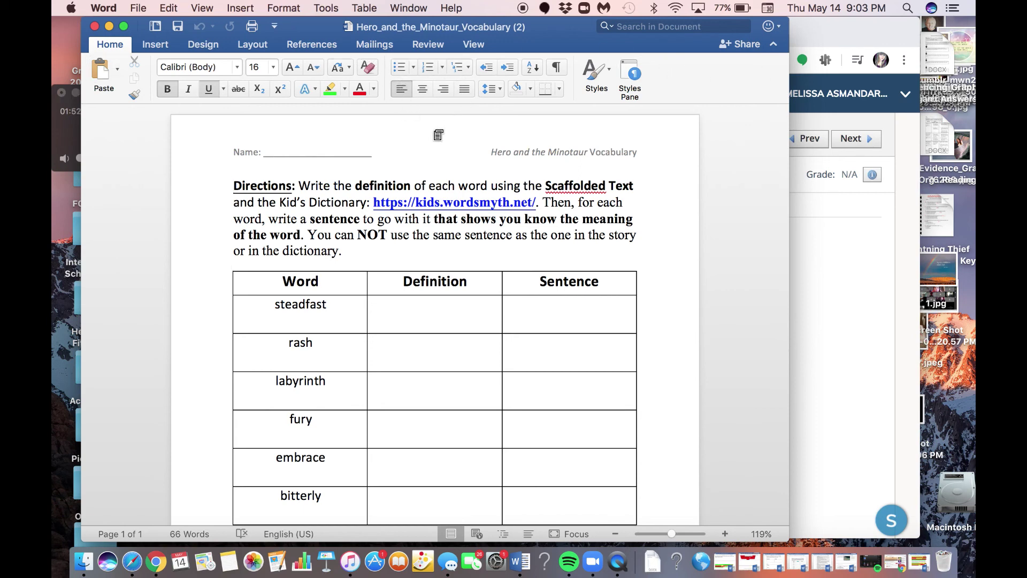
pyautogui.press('Return')
pyautogui.press('Return')
pyautogui.click(363, 177)
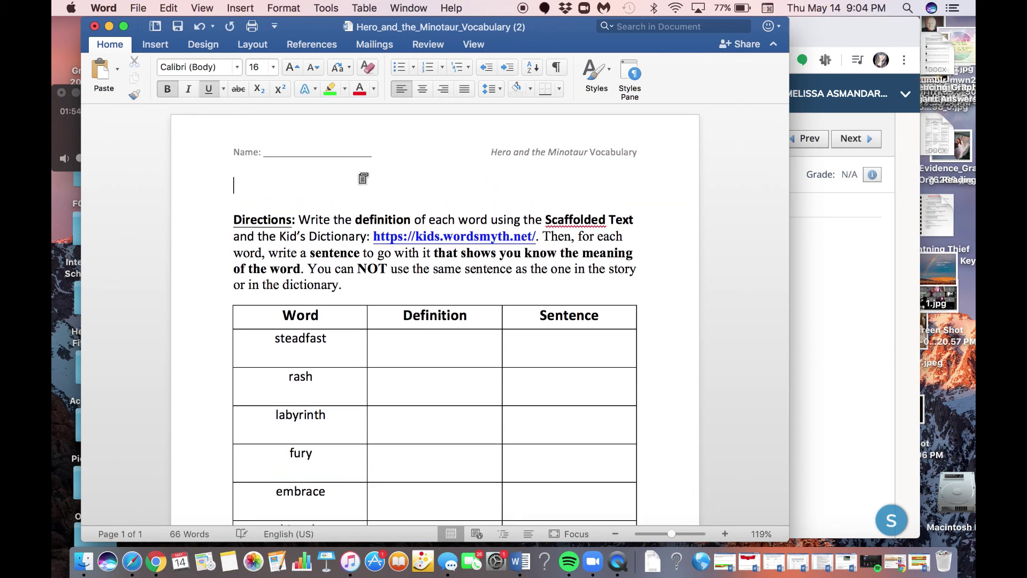
pyautogui.write('Enable Editing')
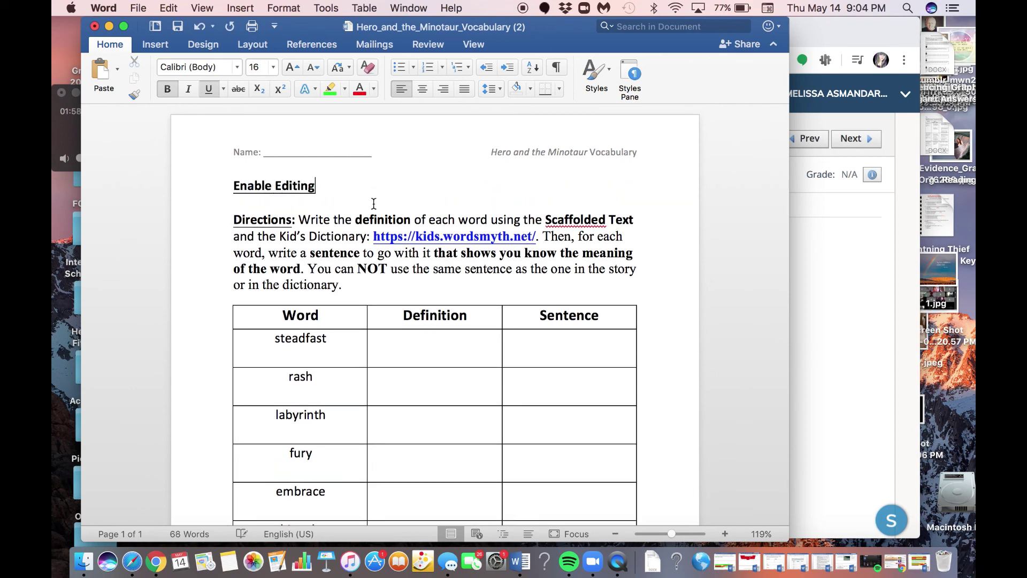
pyautogui.click(217, 183)
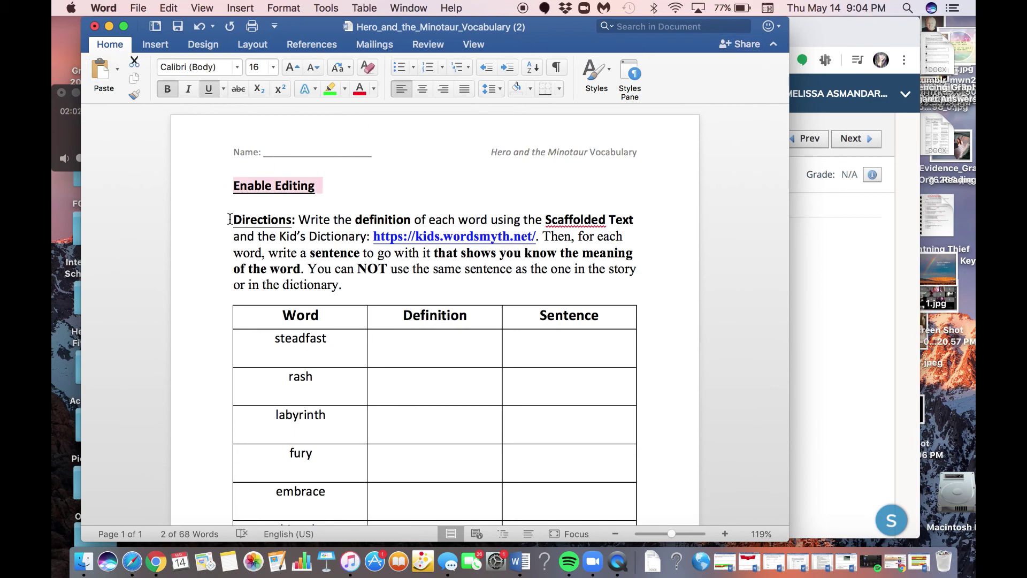
pyautogui.press('Delete')
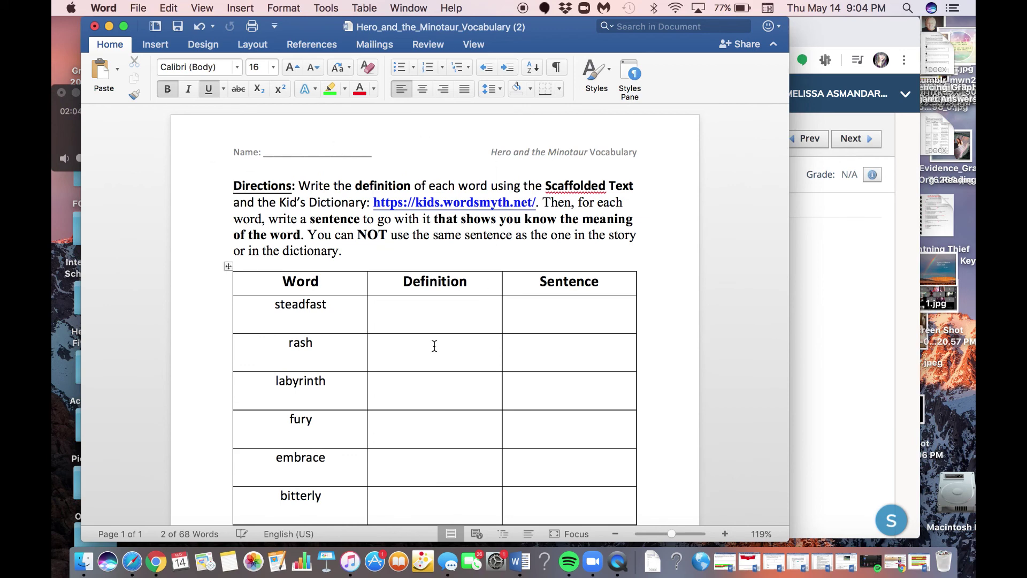
# - Type placeholder text into the steadfast row's Definition and Sentence cells
pyautogui.click(393, 320)
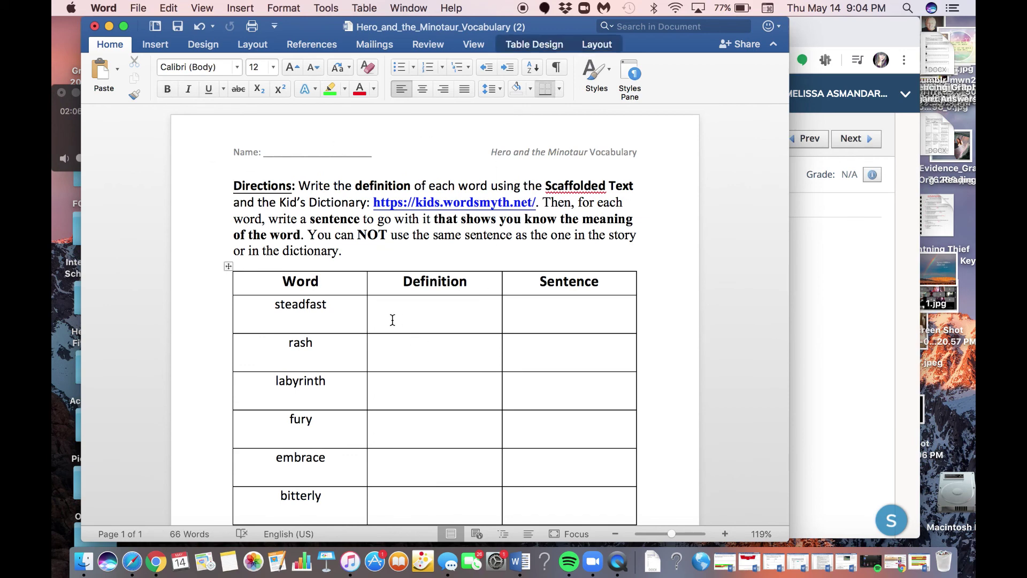
pyautogui.press('Up')
pyautogui.scroll(-3, 393, 250)
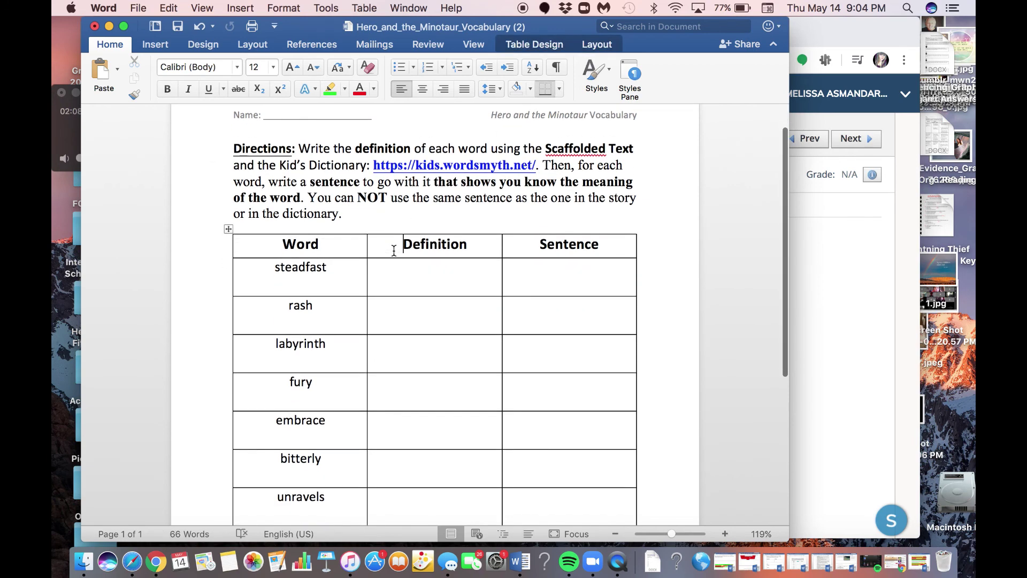
pyautogui.click(394, 251)
pyautogui.write('s')
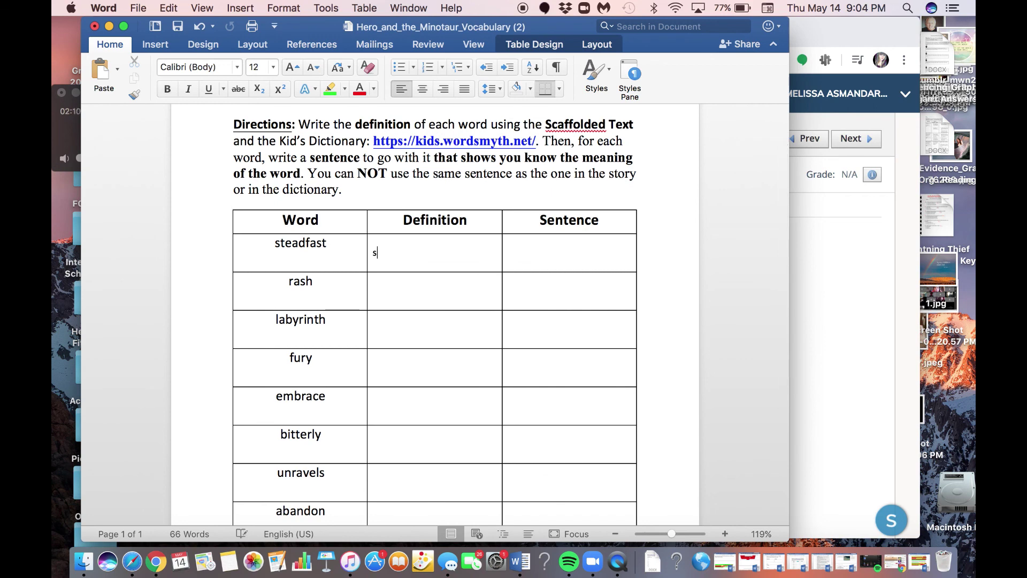
pyautogui.write('nfjksdbflkabfkabfa')
pyautogui.click(560, 250)
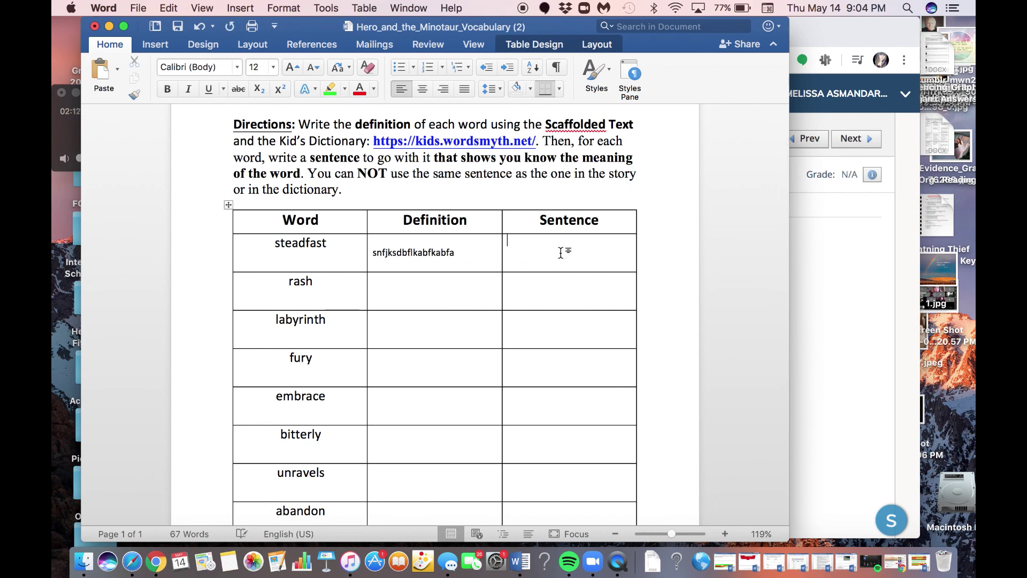
pyautogui.write('nkjsdfblkjsabflksadjbflskad')
pyautogui.click(437, 291)
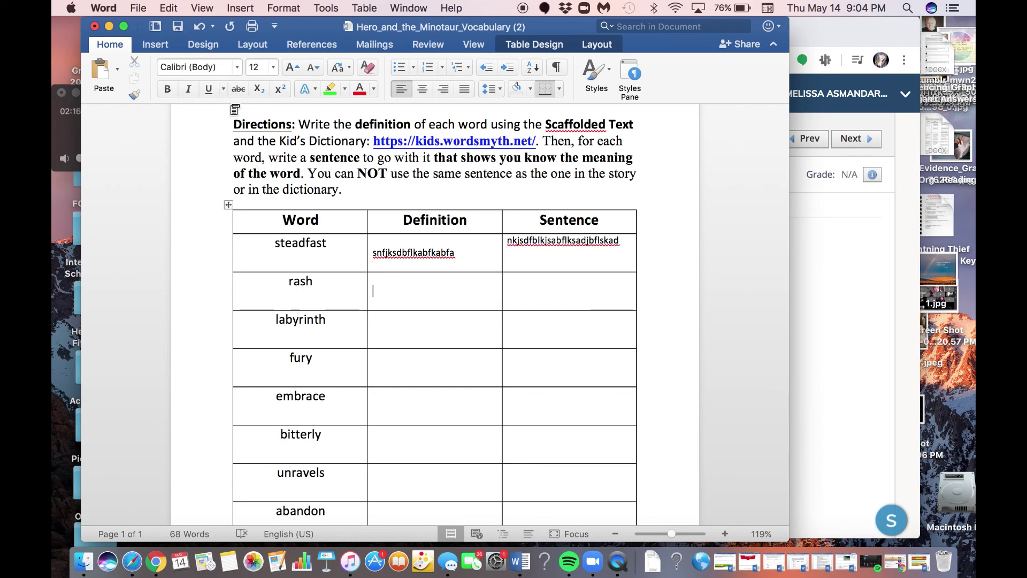
# - Bring up Save As from the File menu to save a copy of the worksheet
pyautogui.click(140, 8)
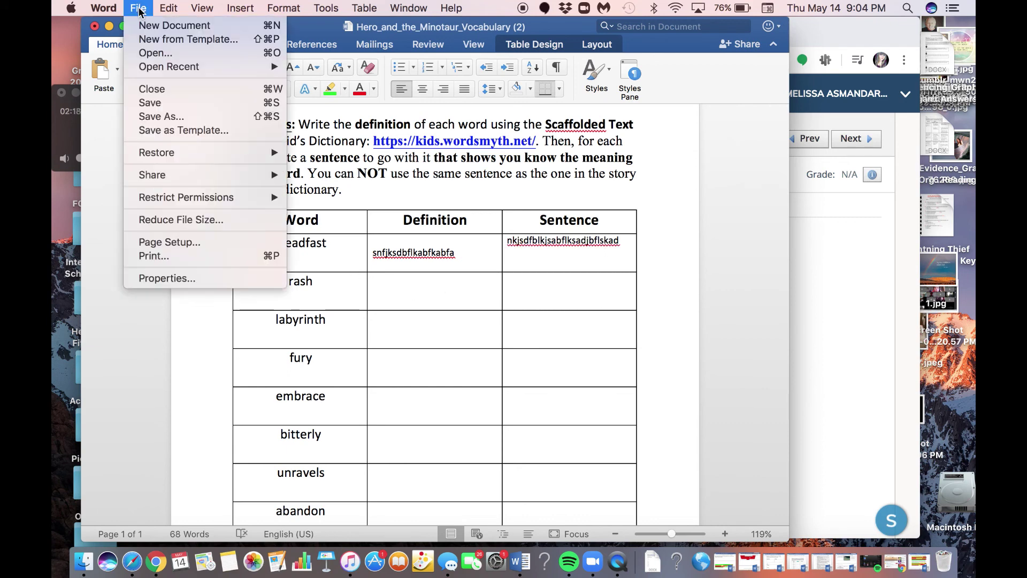
pyautogui.click(168, 116)
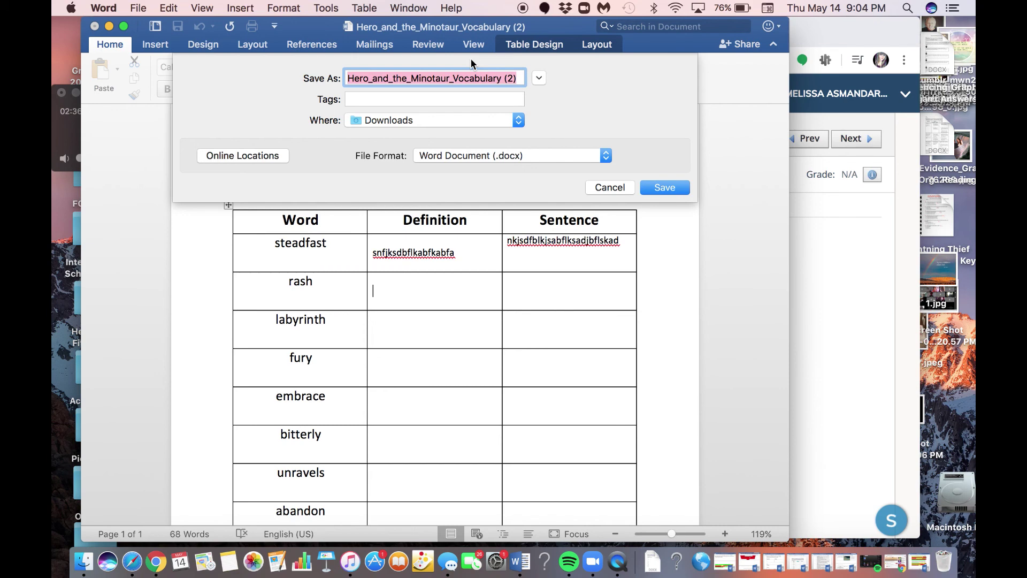
# - Set the Save As destination to Desktop in iCloud
pyautogui.click(453, 114)
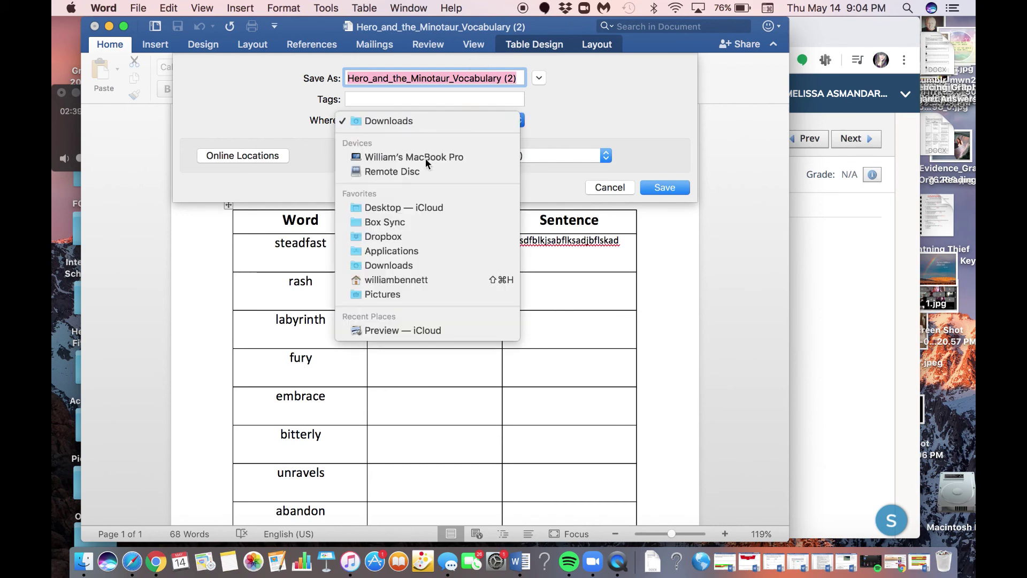
pyautogui.click(417, 207)
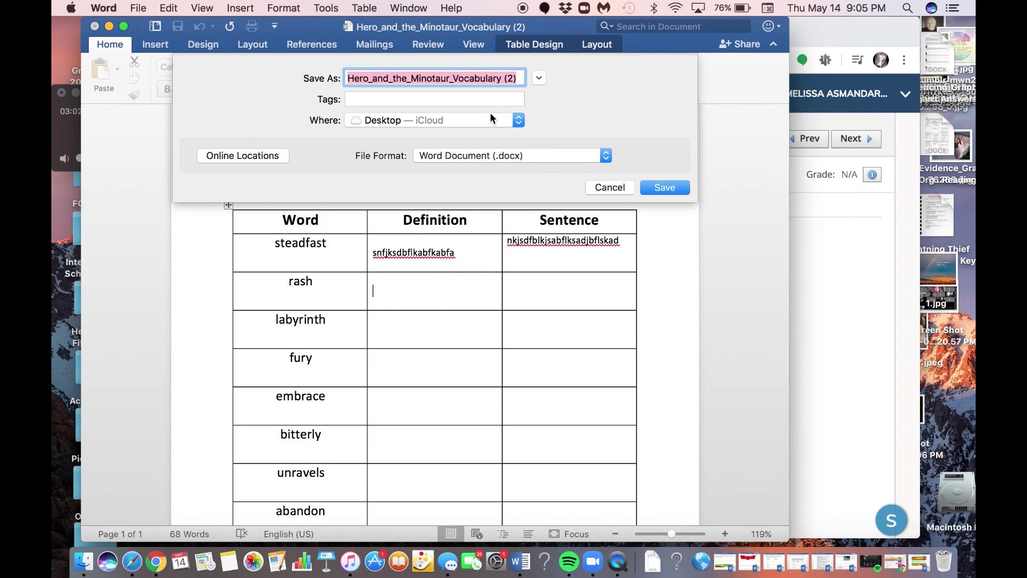
pyautogui.click(512, 78)
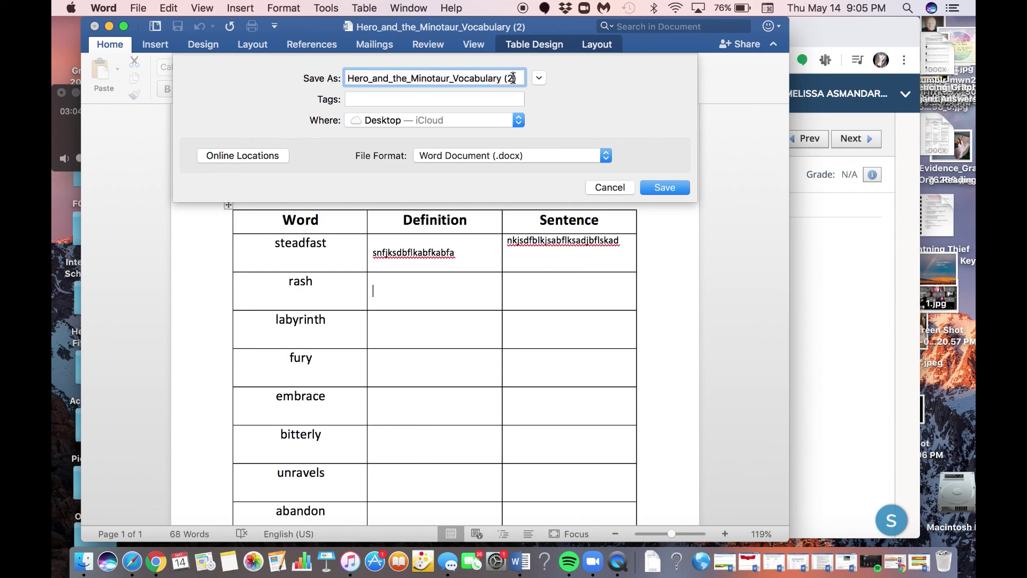
# - Save the copy to the Desktop as 'Hero_and_the_Minotaur_Vocabulary ANSWERS'
pyautogui.press('super+a')
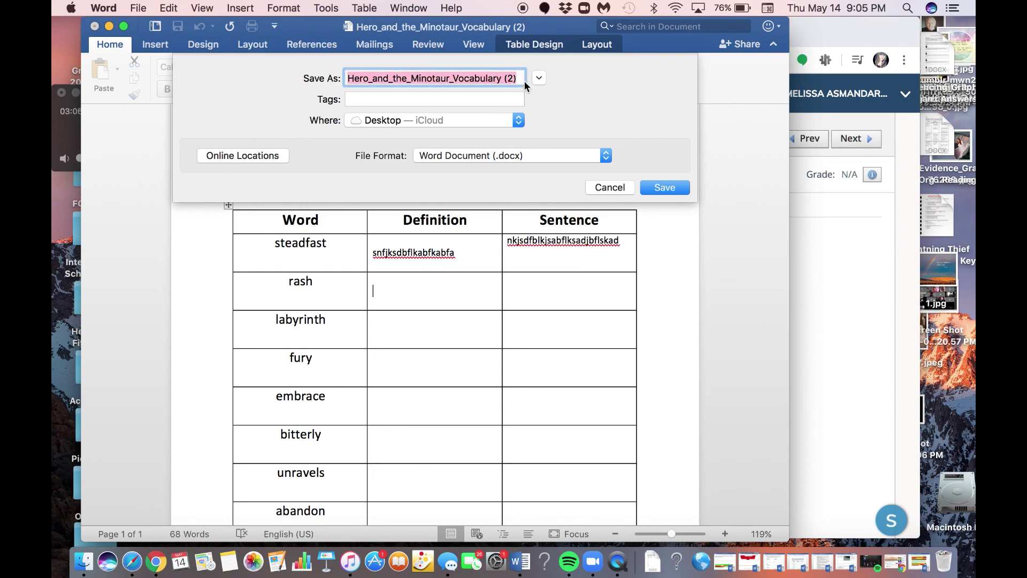
pyautogui.click(522, 82)
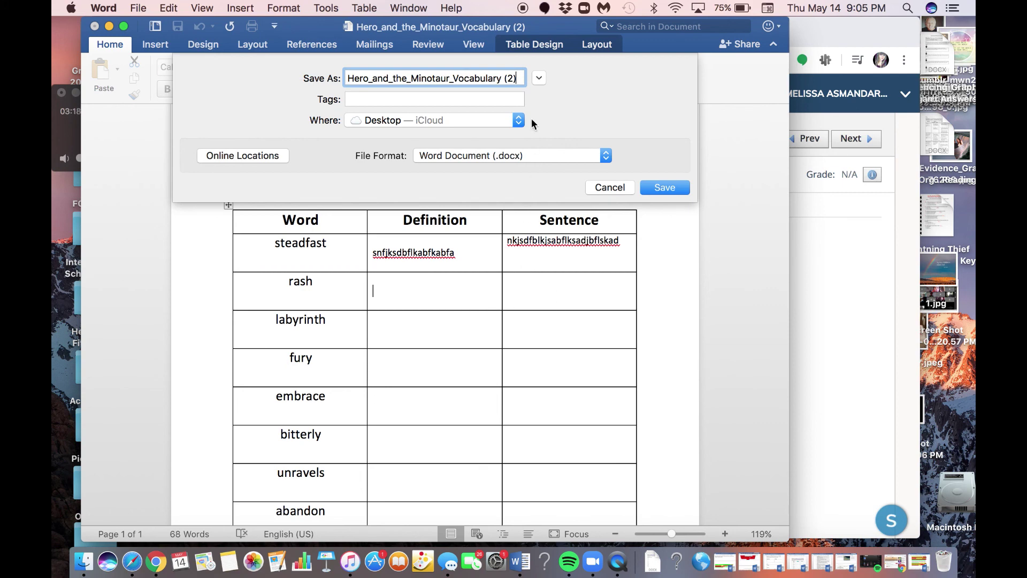
pyautogui.press('BackSpace')
pyautogui.press('BackSpace')
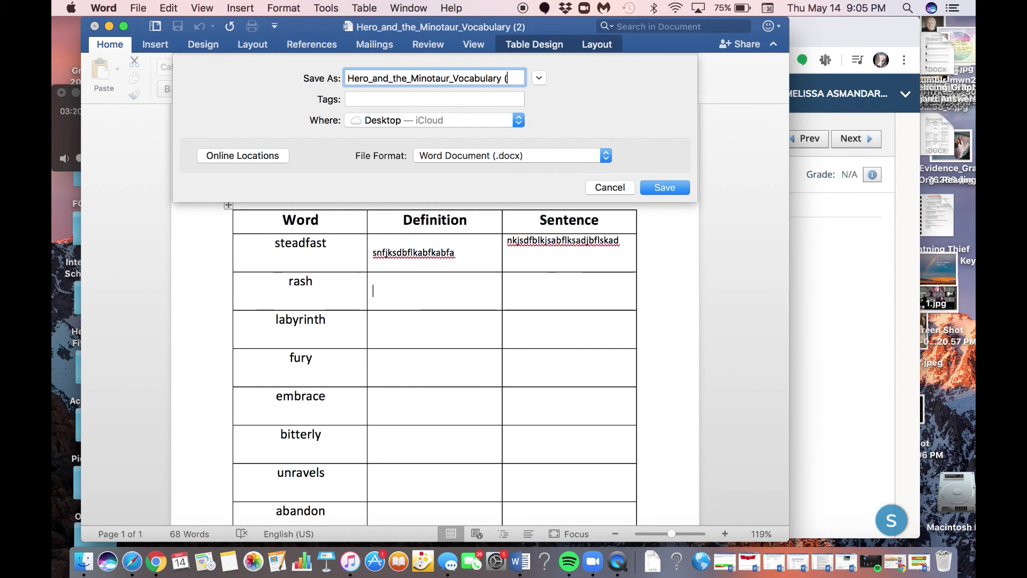
pyautogui.write('ANSWET')
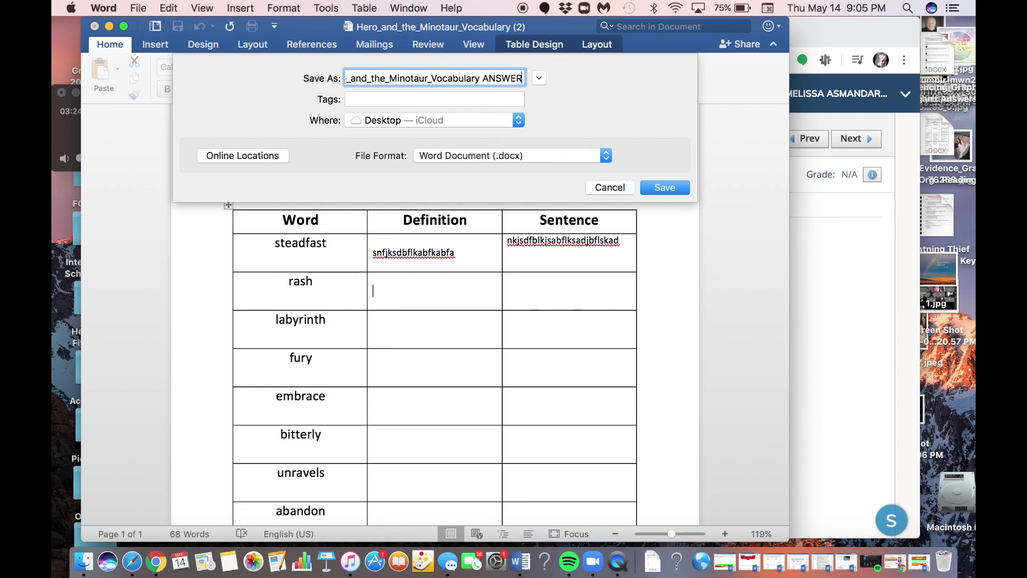
pyautogui.press('BackSpace')
pyautogui.write('RS')
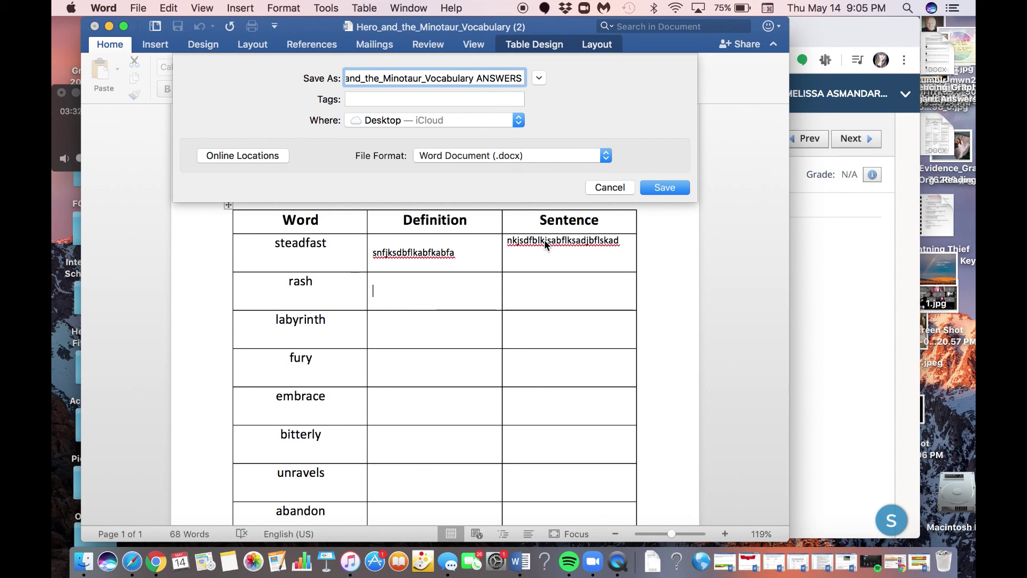
pyautogui.click(668, 190)
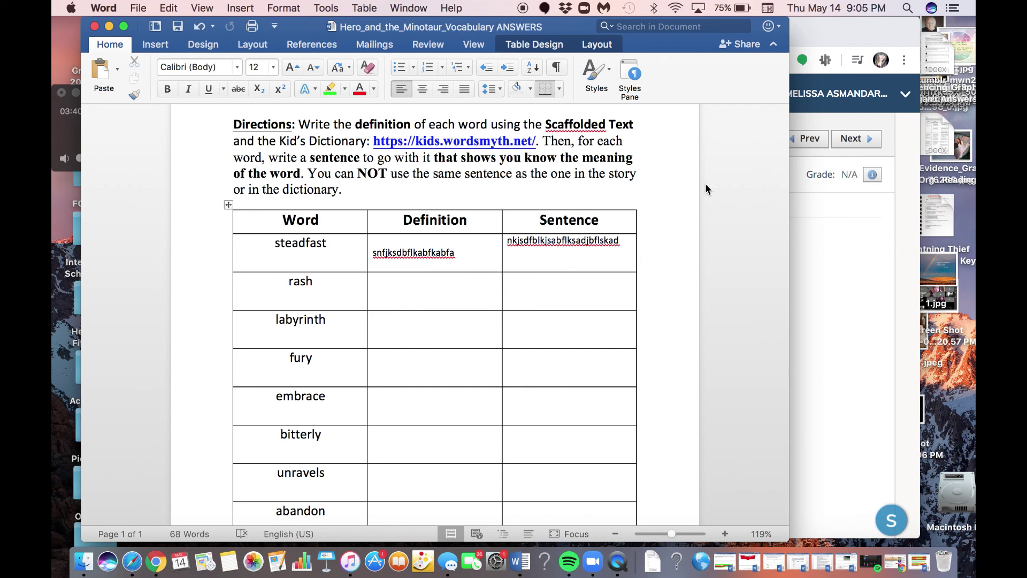
pyautogui.click(880, 307)
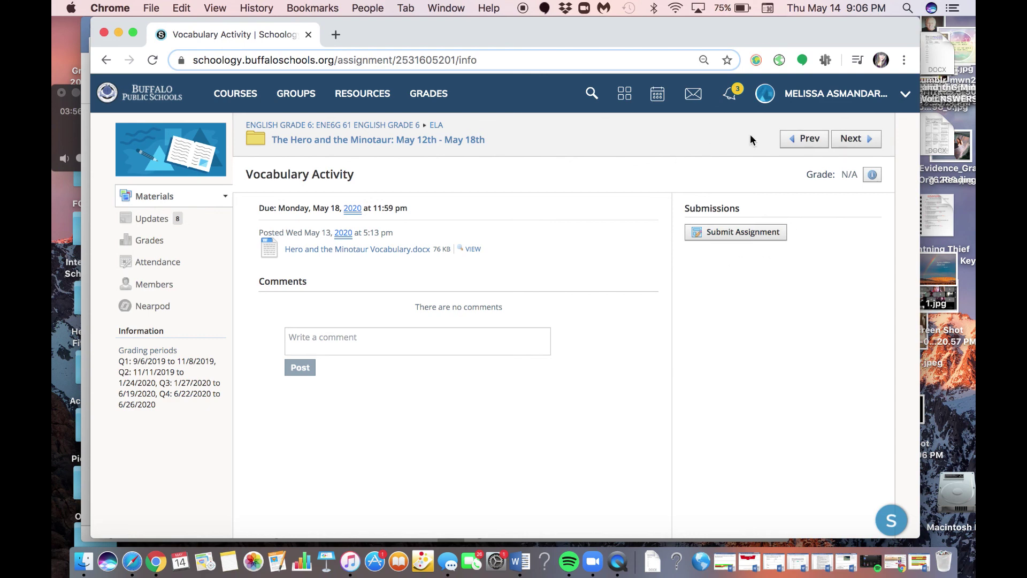
# - Start submitting Vocabulary Activity to bring up Schoology's Upload window
pyautogui.click(739, 234)
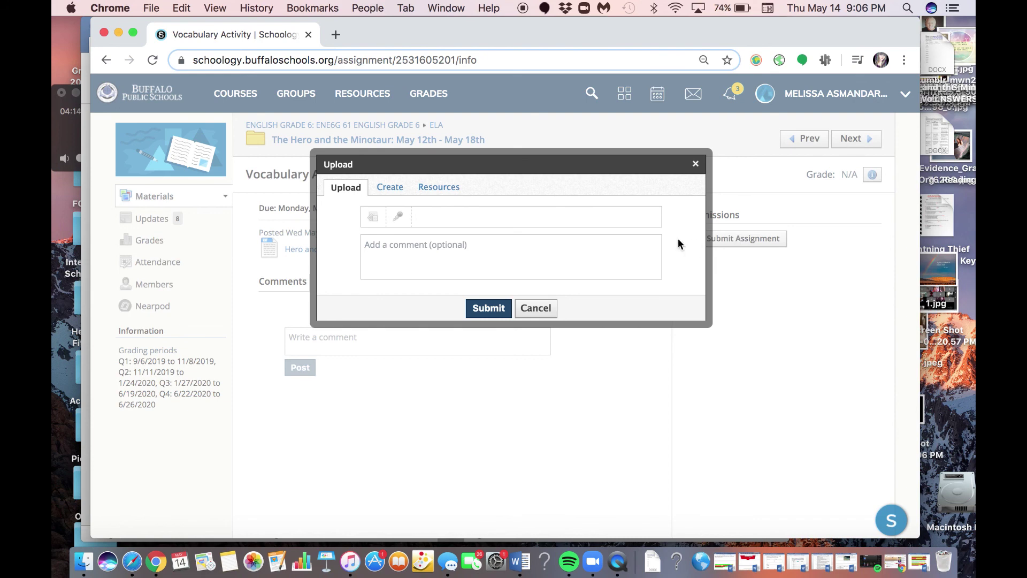
pyautogui.scroll(5, 367, 217)
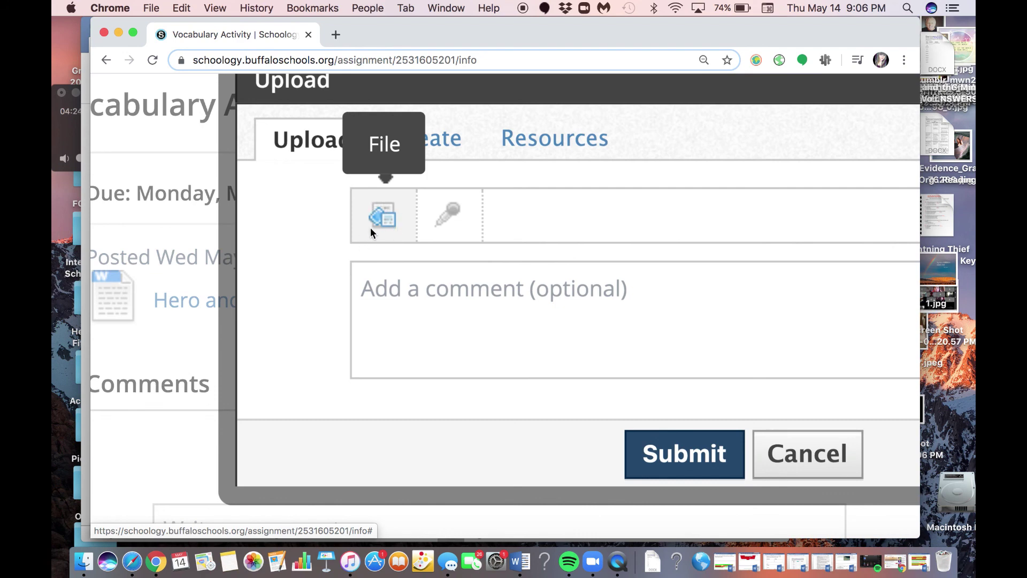
pyautogui.scroll(-5, 371, 227)
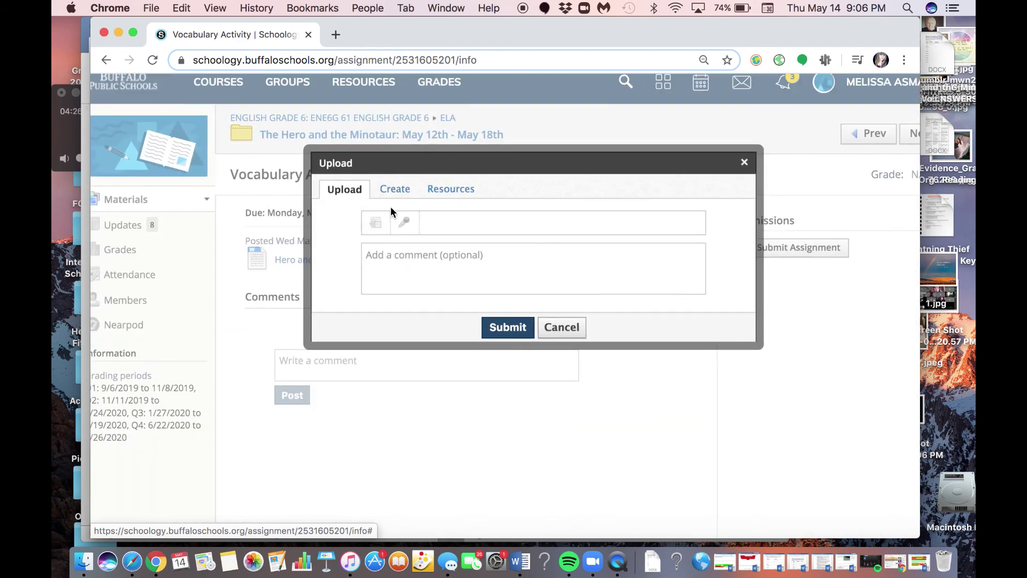
# - Upload Hero_and_the_Minotaur_Vocabulary ANSWERS.docx from the Desktop to the submission
pyautogui.click(375, 223)
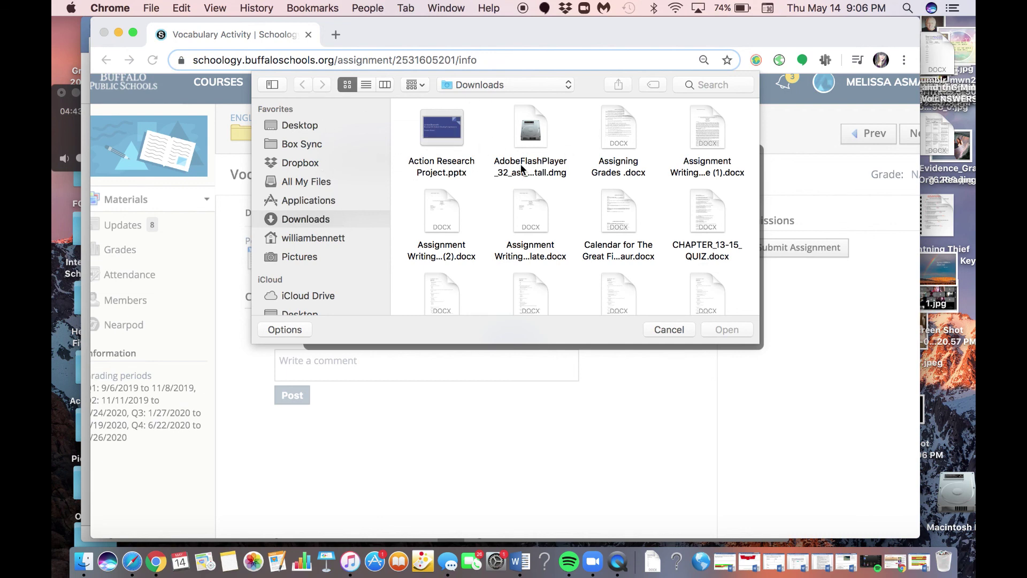
pyautogui.click(315, 127)
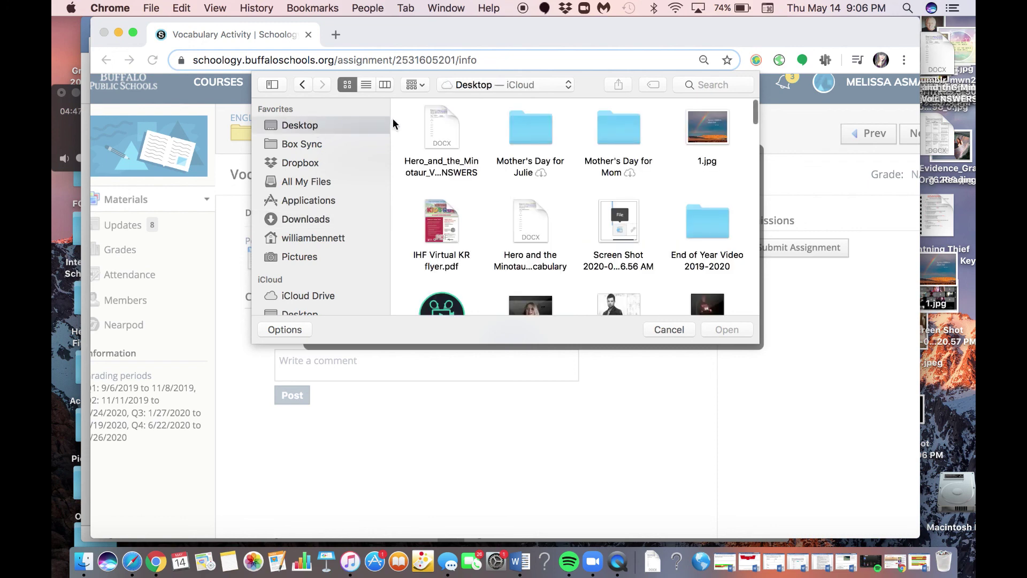
pyautogui.click(450, 119)
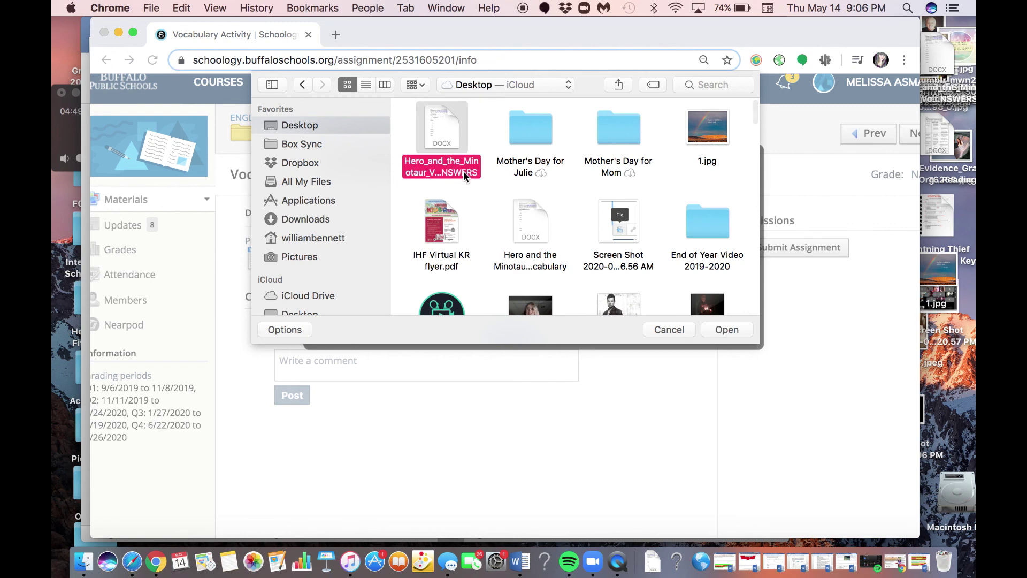
pyautogui.click(539, 255)
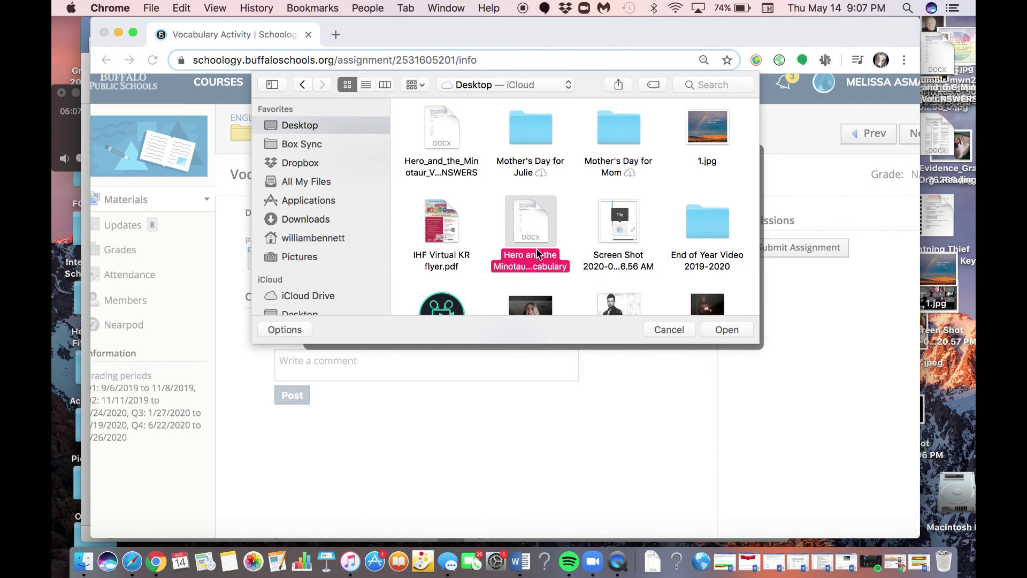
pyautogui.click(435, 123)
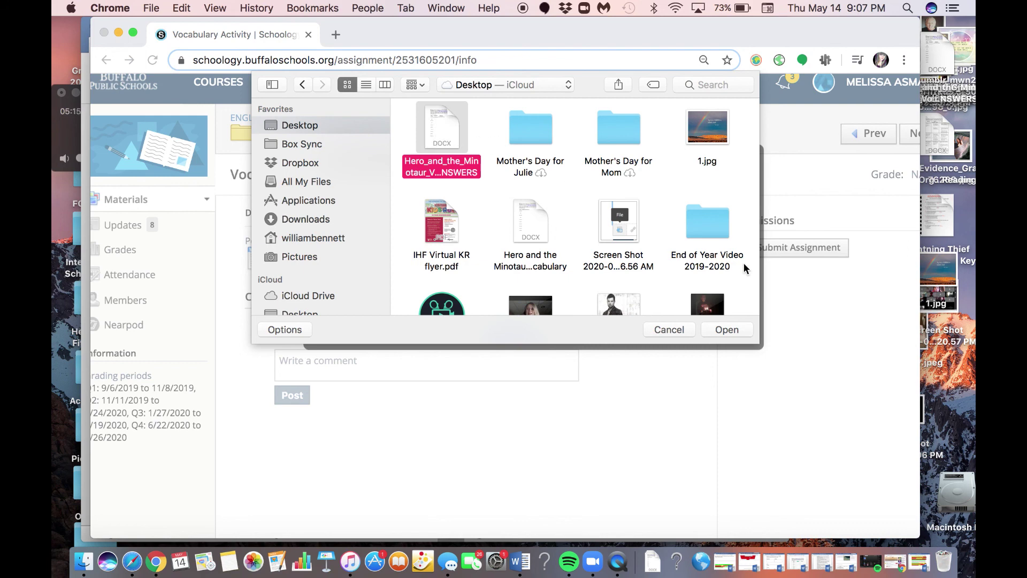
pyautogui.click(731, 330)
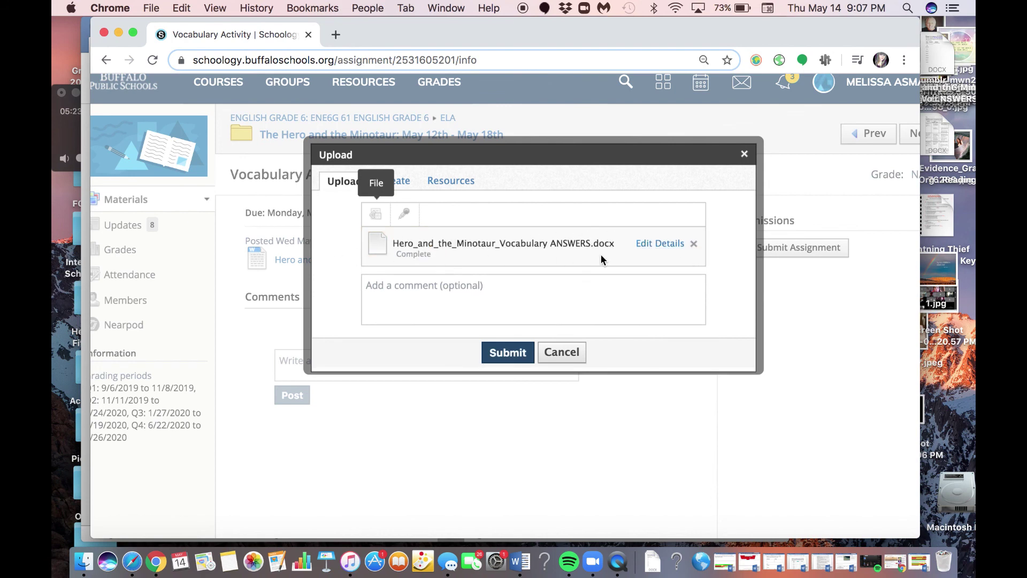
pyautogui.click(444, 303)
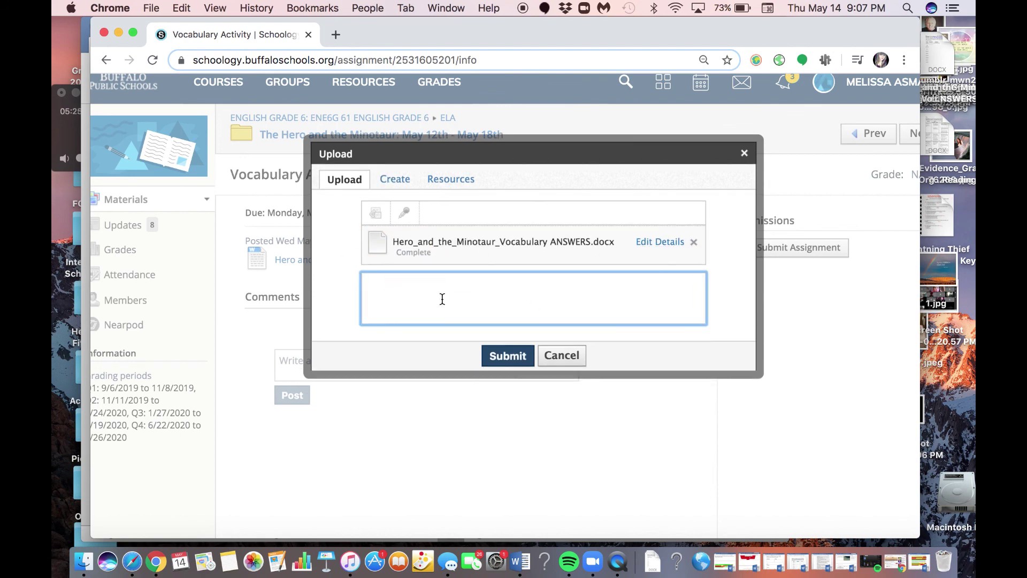
pyautogui.click(327, 272)
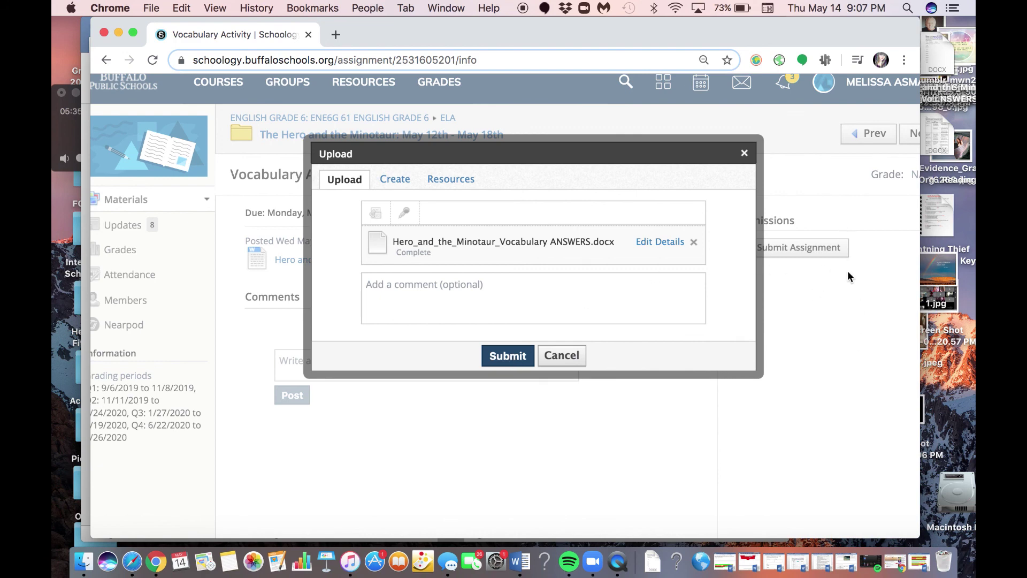
pyautogui.hscroll(3, 838, 258)
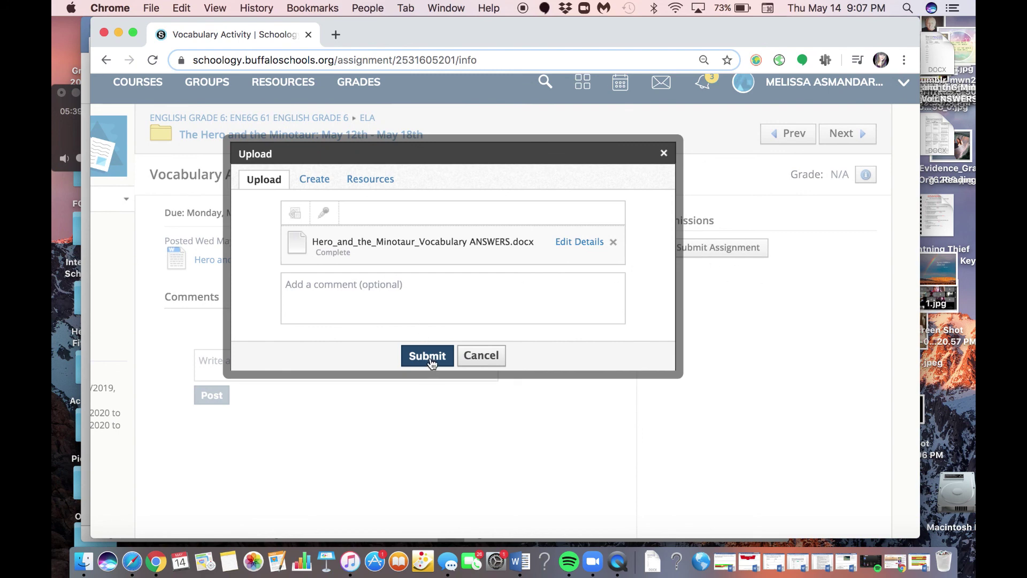
pyautogui.scroll(1, 432, 362)
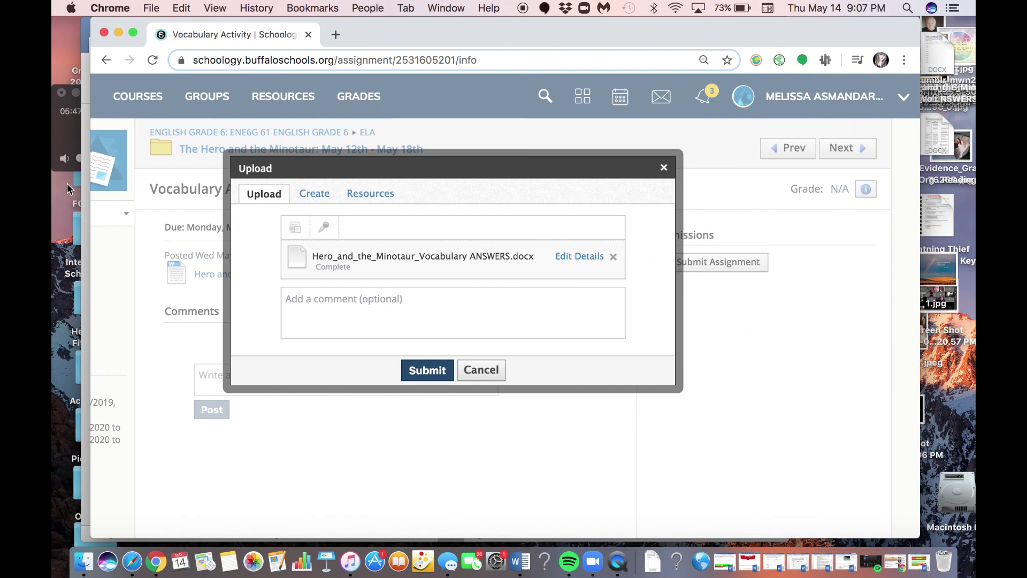
pyautogui.click(82, 198)
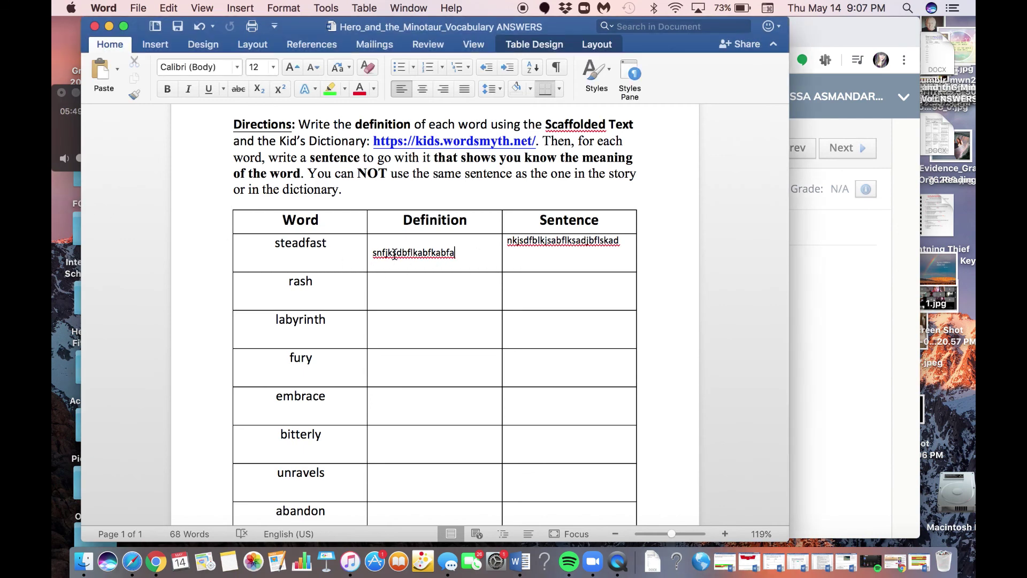
pyautogui.moveTo(395, 253); pyautogui.dragTo(278, 251)
pyautogui.click(669, 266)
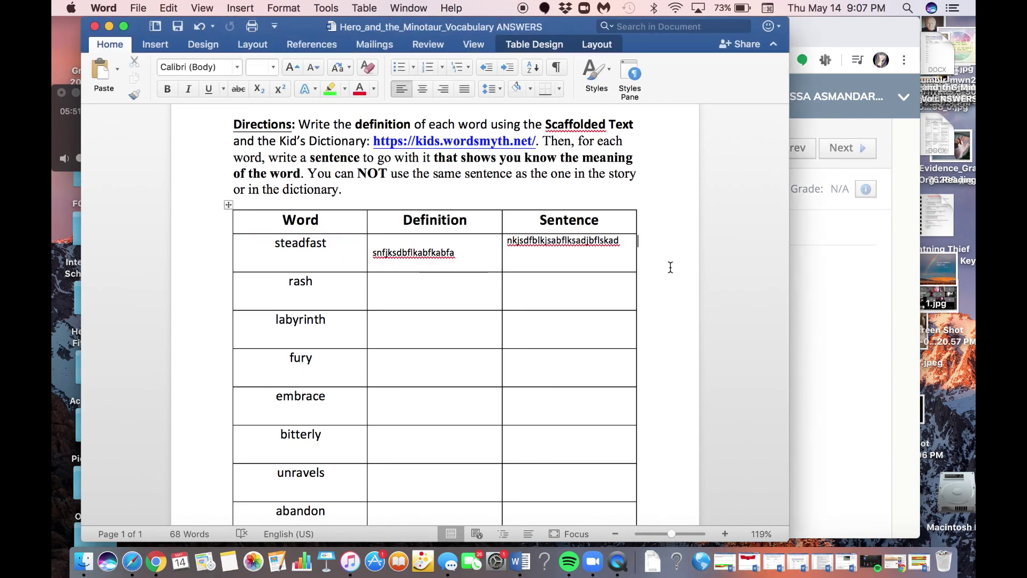
pyautogui.click(846, 303)
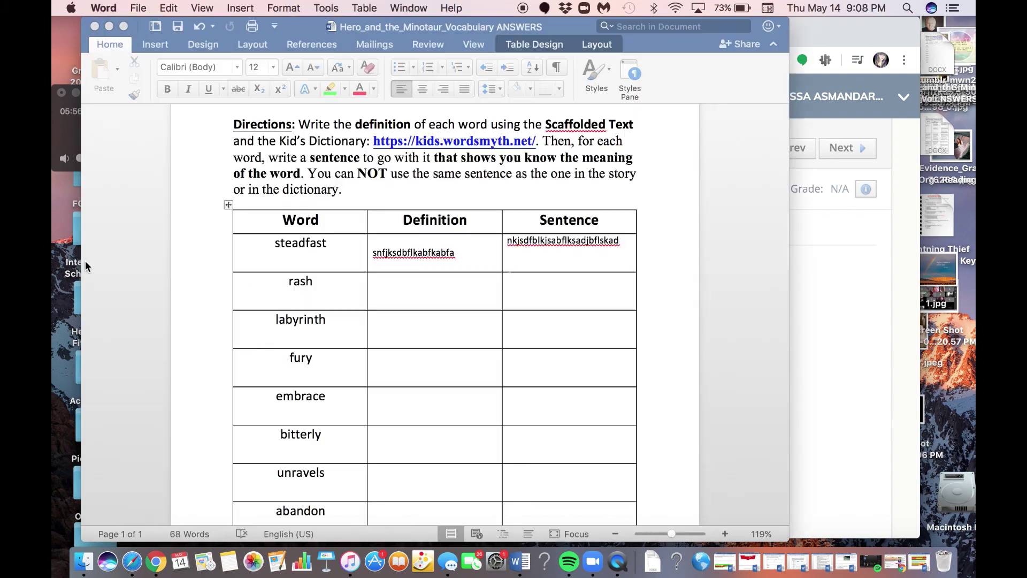
pyautogui.click(86, 261)
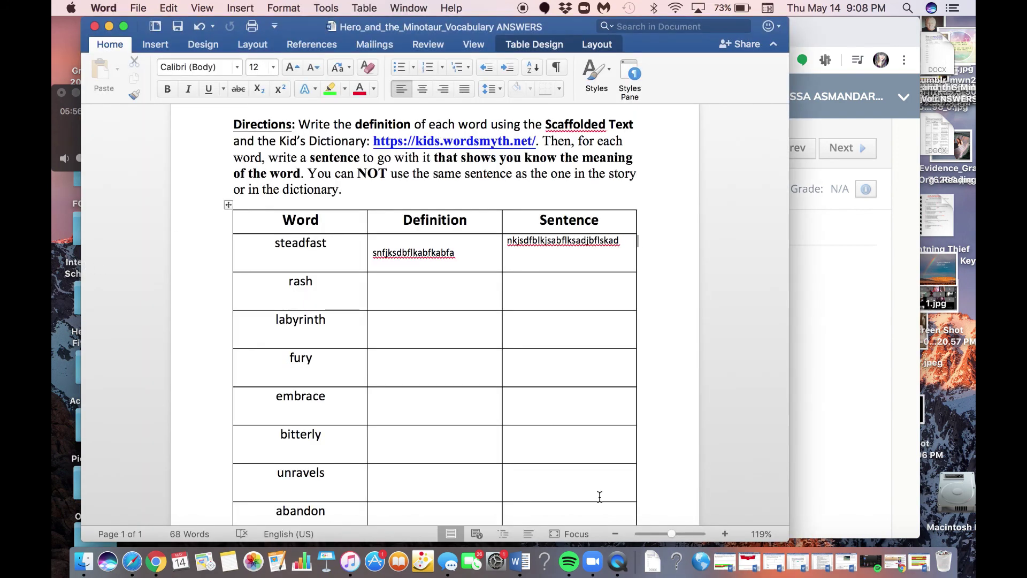
pyautogui.click(845, 308)
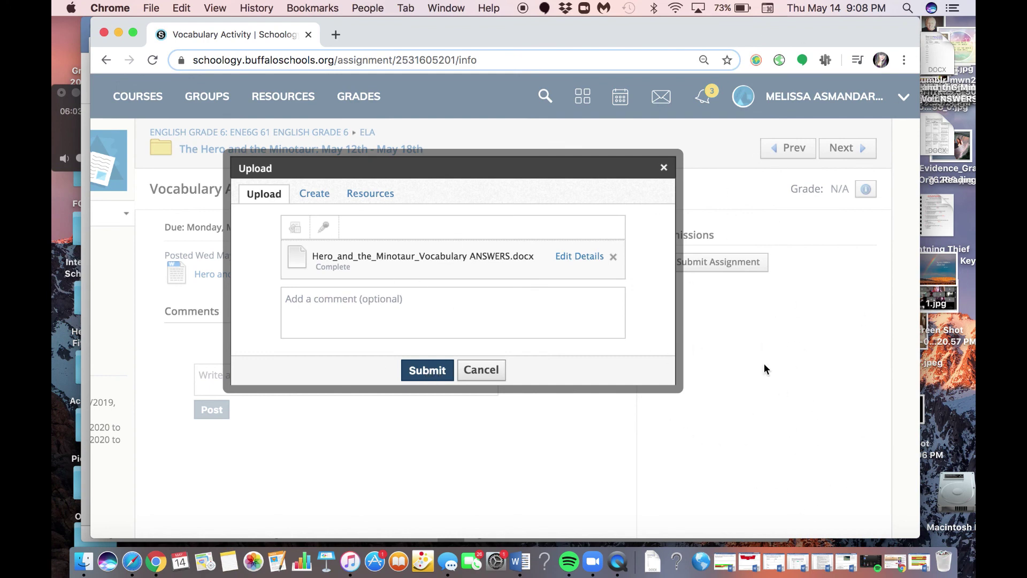
# - Close the Upload dialog unsubmitted, returning to the Vocabulary Activity page, and shift Chrome right
pyautogui.click(664, 168)
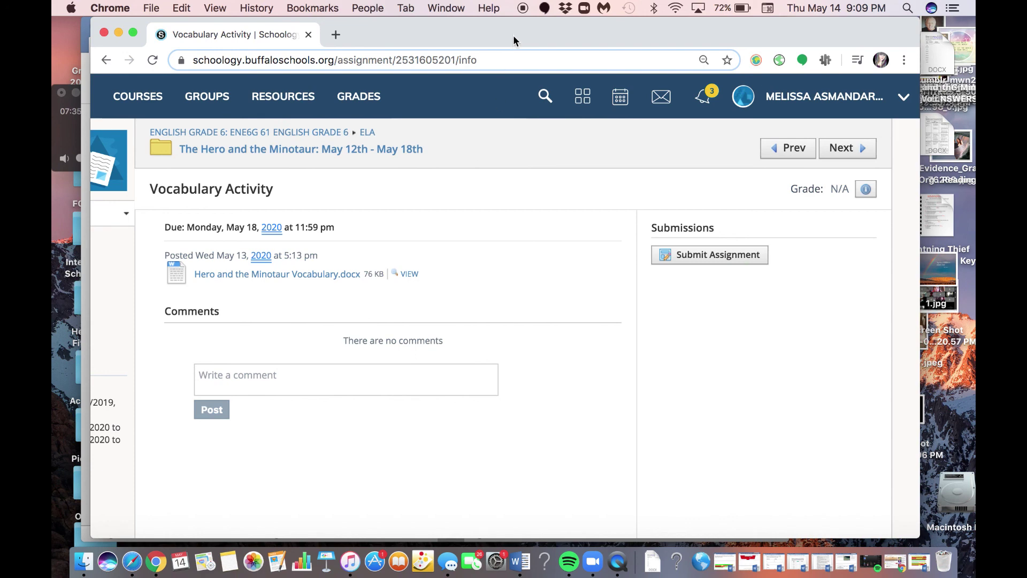
pyautogui.moveTo(514, 35); pyautogui.dragTo(569, 31)
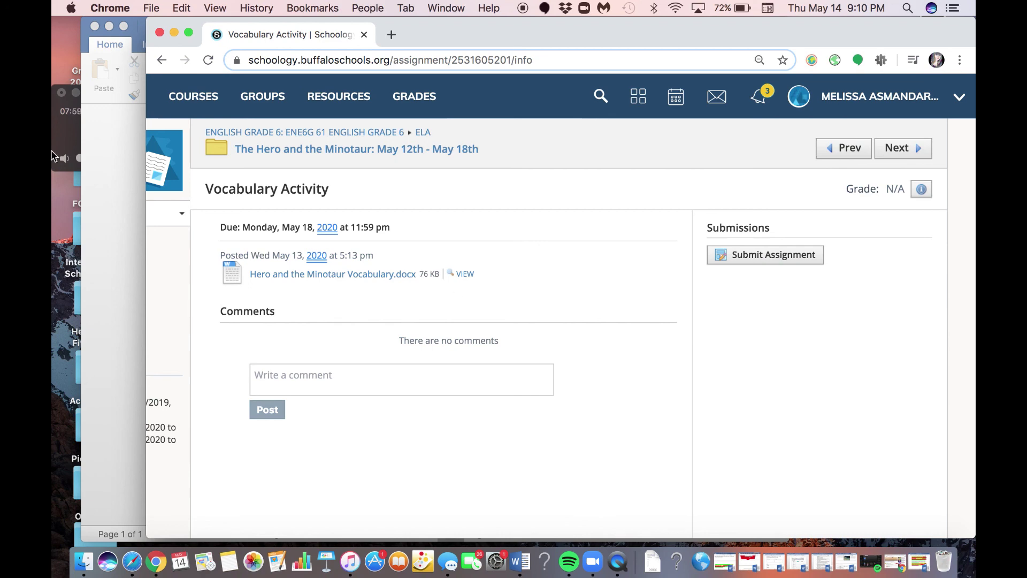
pyautogui.click(68, 140)
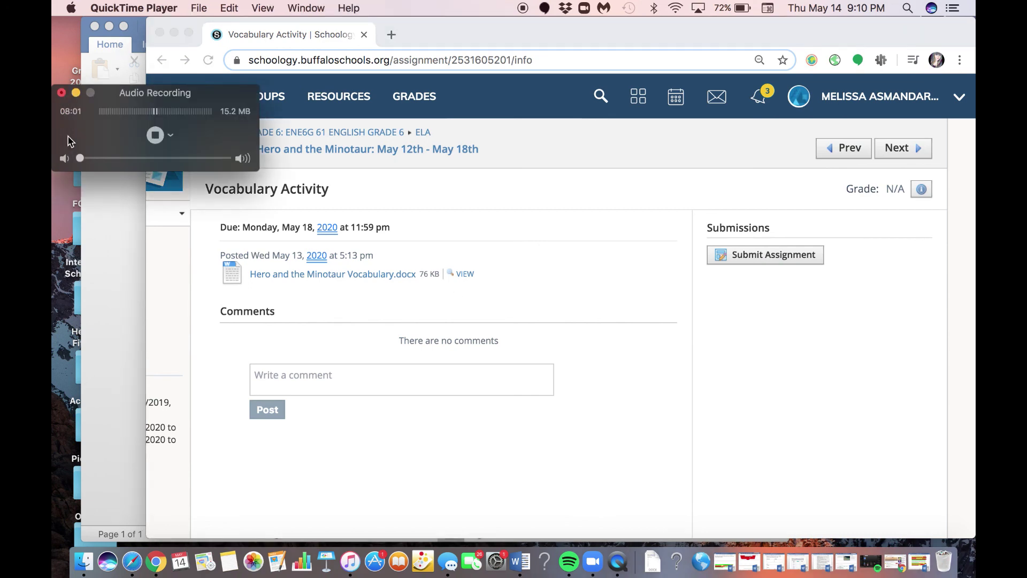